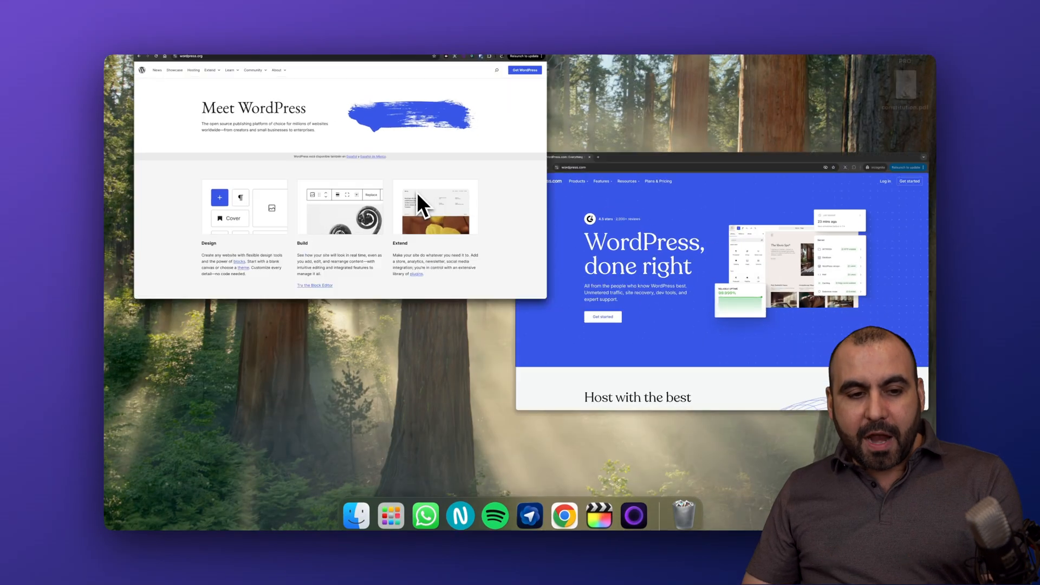
Step: Bring the WordPress.org Meet WordPress homepage window to the front
left_click(417, 192)
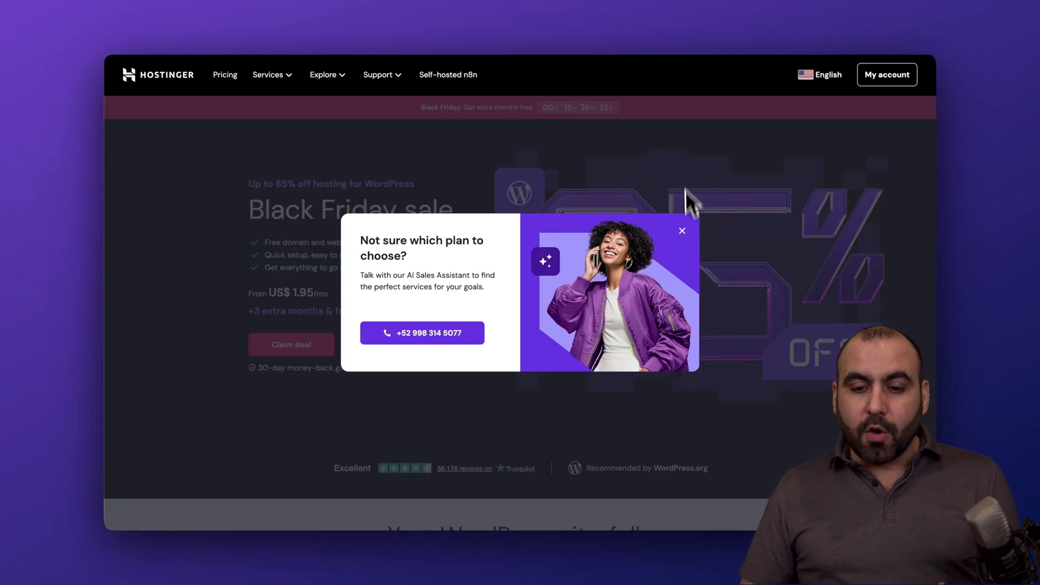
Step: Dismiss the plan popup and browse Hostinger's Services menu toward the Black Friday hosting plans
left_click(682, 231)
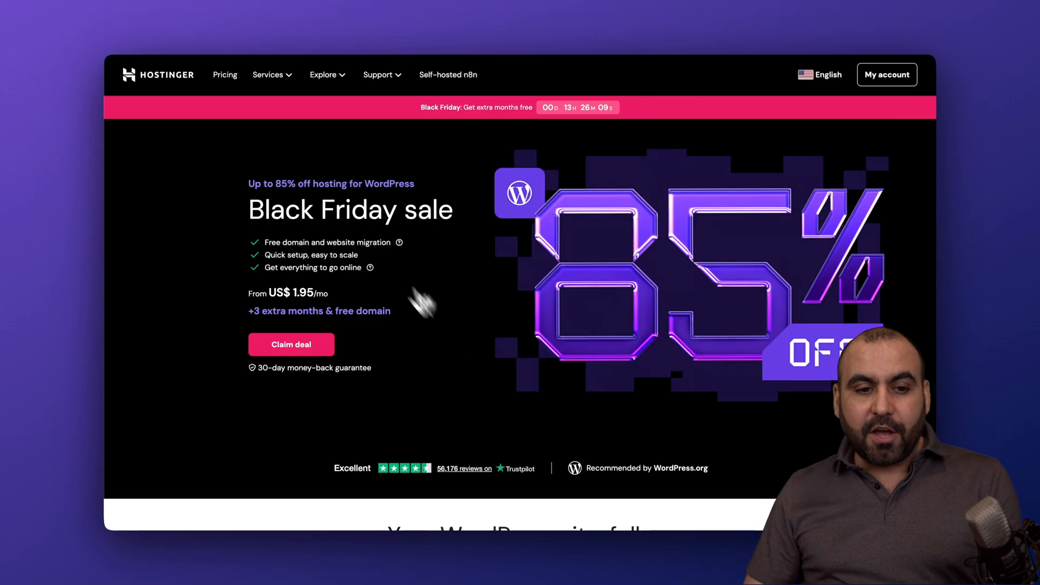
left_click(272, 77)
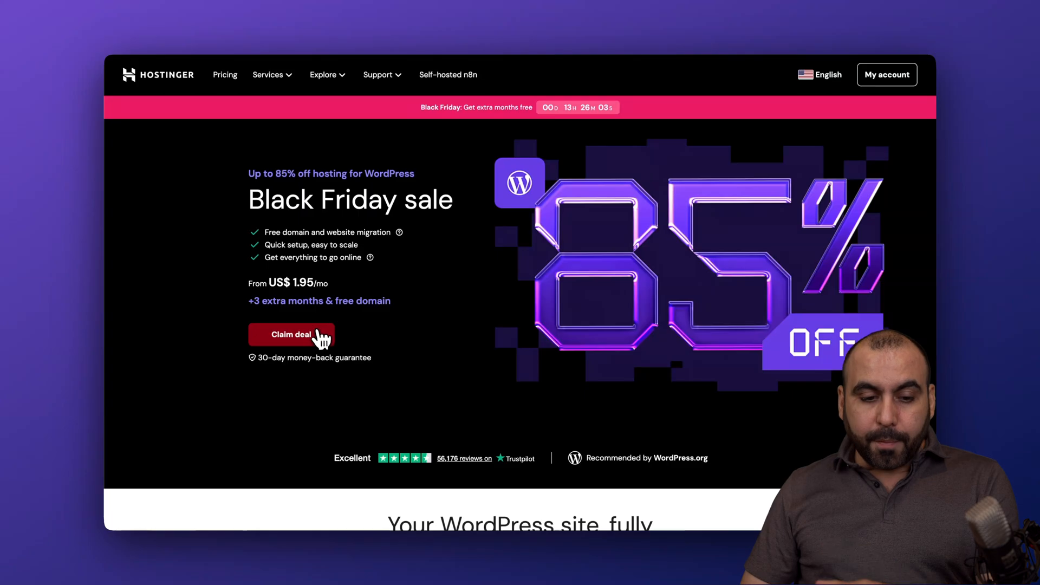
scroll(325, 345, "down", 10)
scroll(445, 358, "down", 10)
scroll(446, 357, "up", 10)
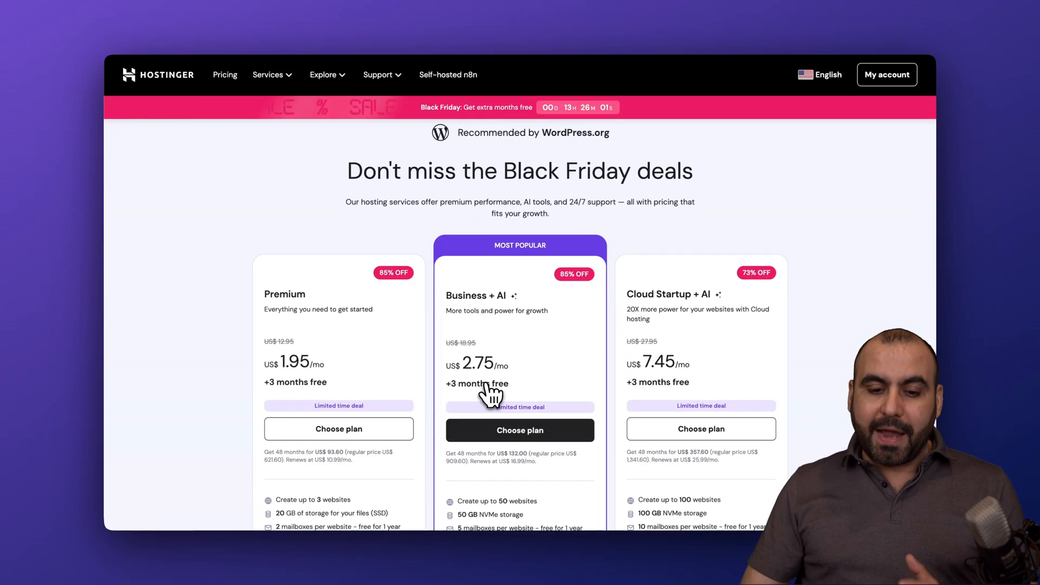
scroll(500, 382, "down", 3)
scroll(504, 335, "down", 3)
scroll(502, 335, "up", 1)
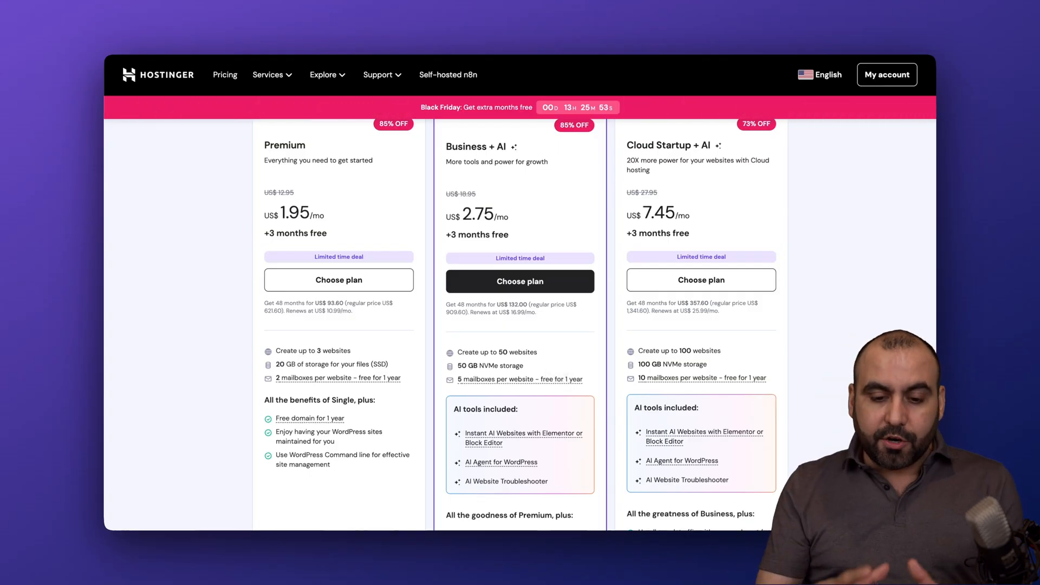
scroll(553, 369, "down", 1)
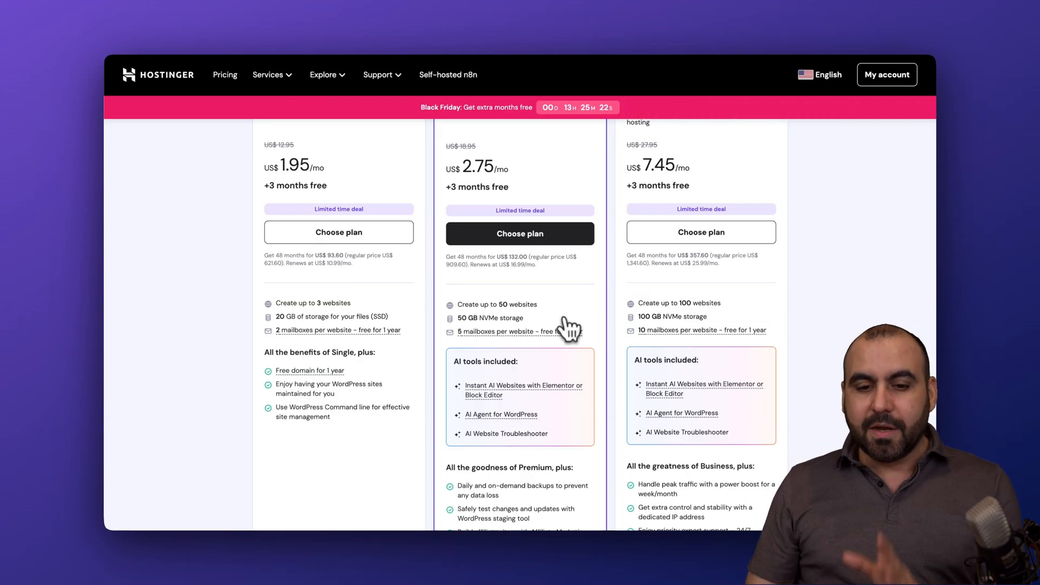
Step: Add the Business + AI plan to the cart, keep the 48-month period, and reveal the coupon field
left_click(556, 242)
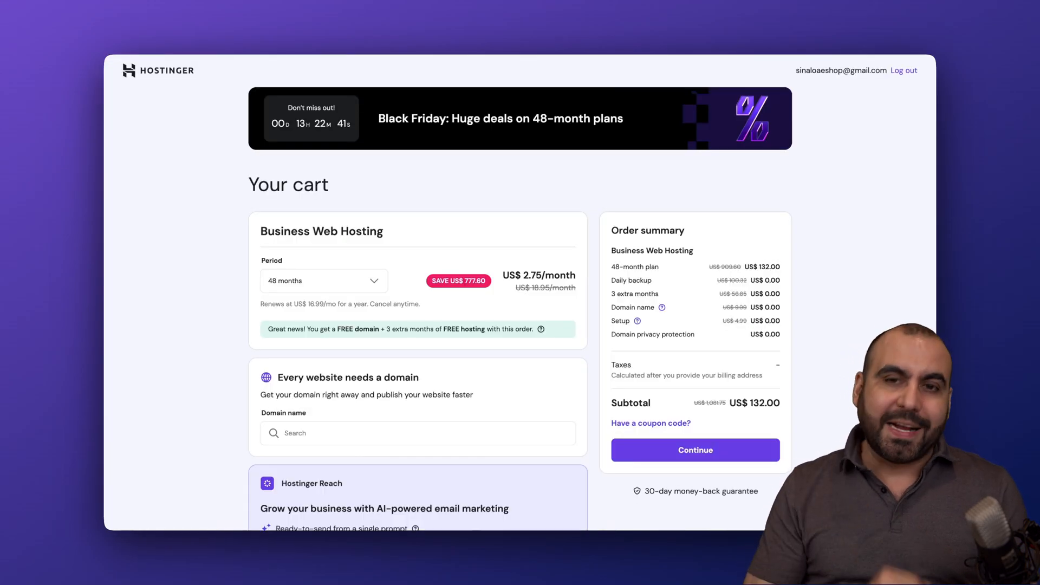
scroll(646, 355, "down", 3)
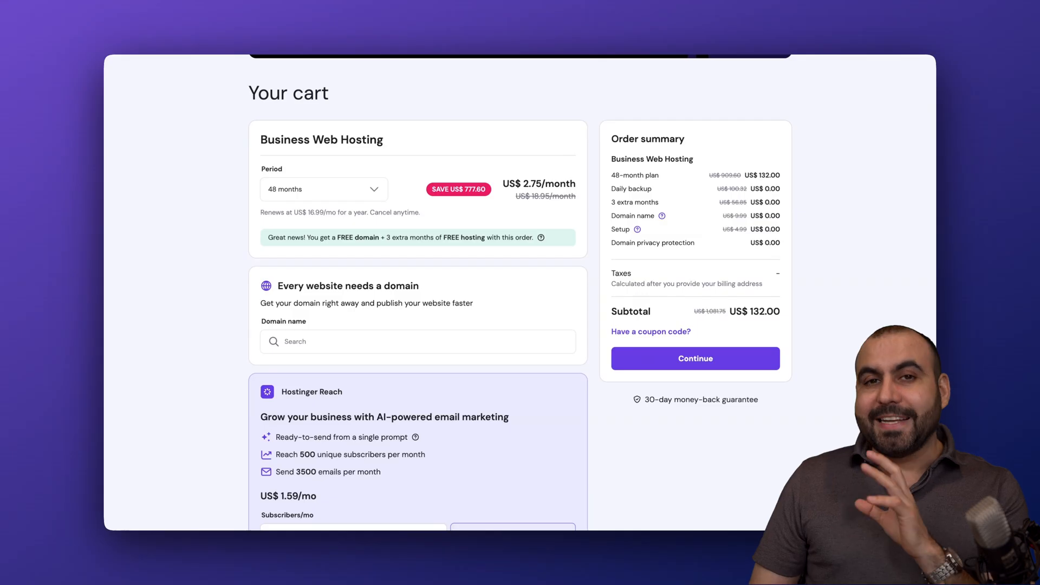
left_click(358, 193)
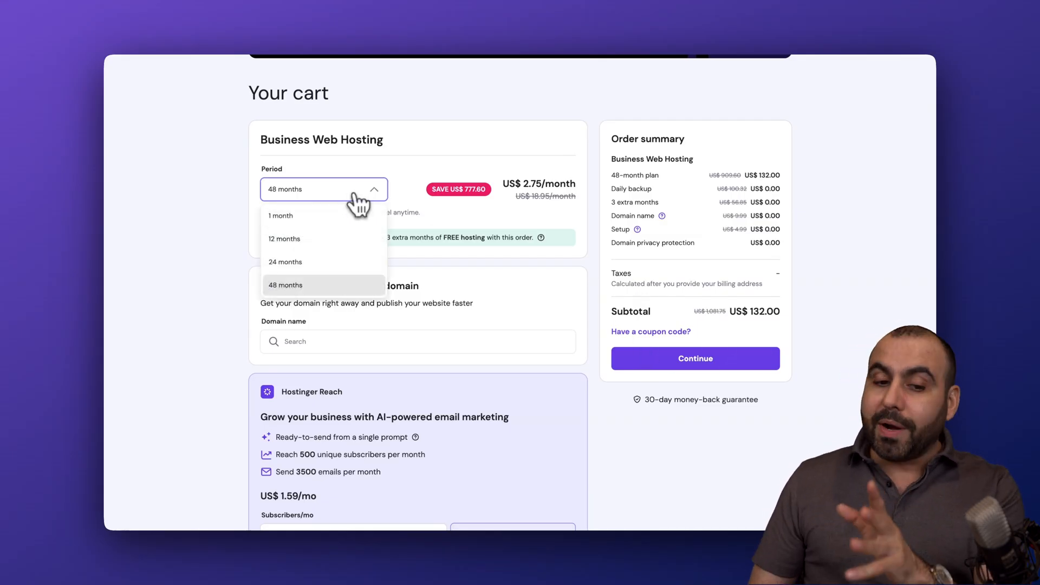
left_click(438, 227)
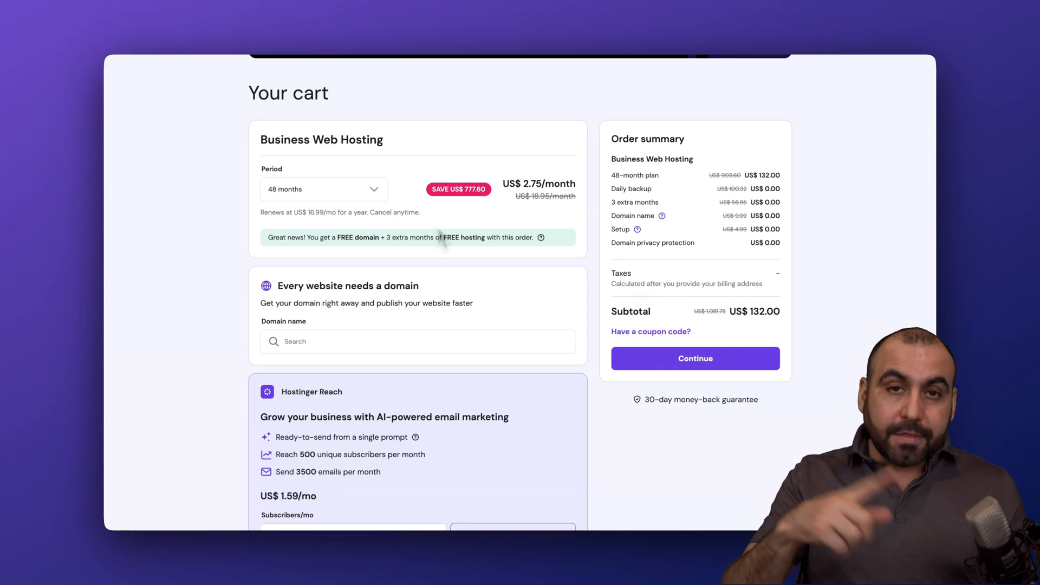
scroll(437, 227, "down", 1)
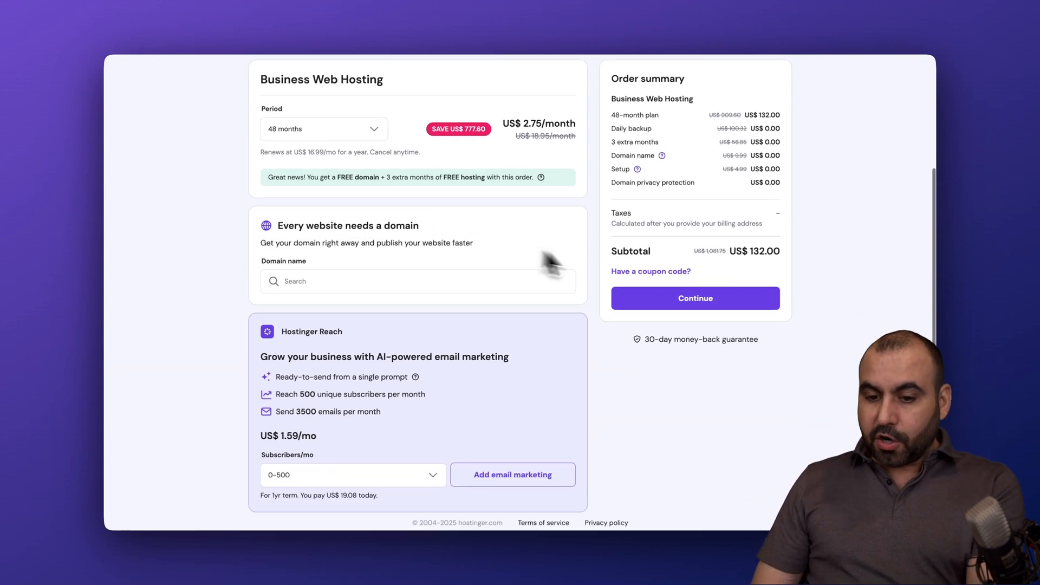
left_click(648, 276)
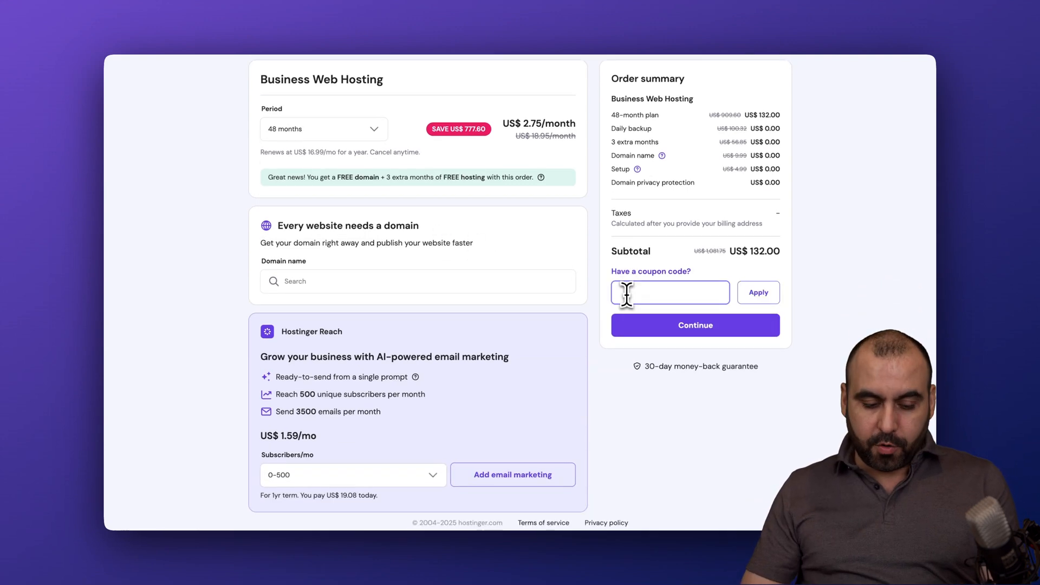
type("SAASMASTER")
Step: Apply the SAASMASTER coupon for a US$118.80 subtotal and dismiss the plan popup
left_click(757, 292)
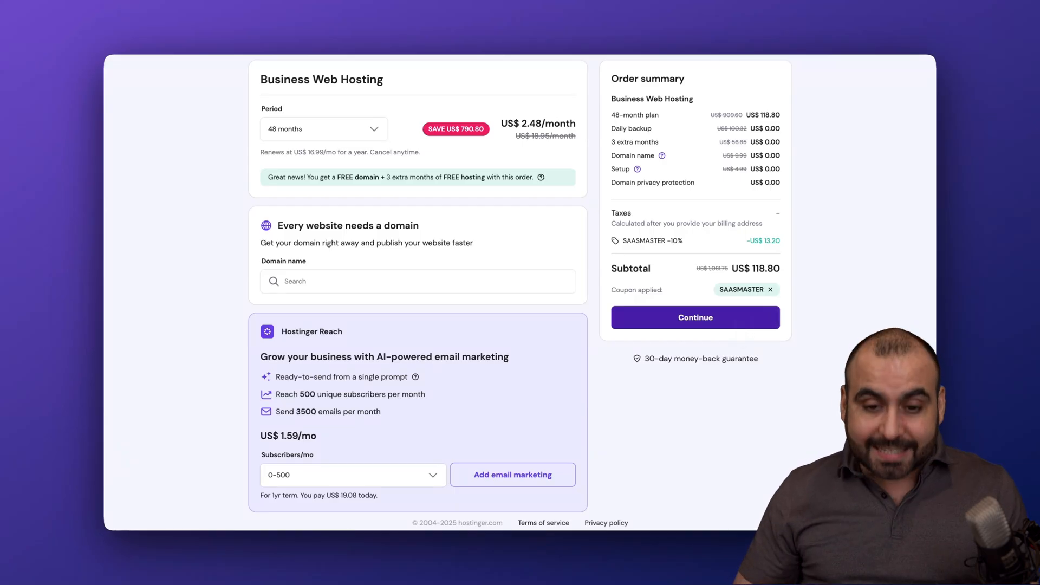
scroll(735, 322, "up", 1)
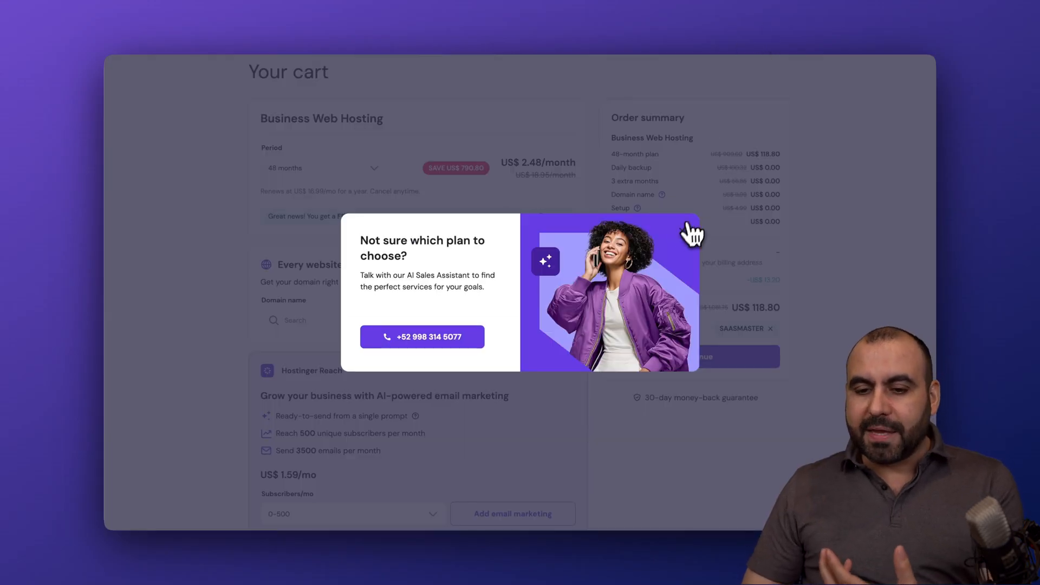
left_click(692, 228)
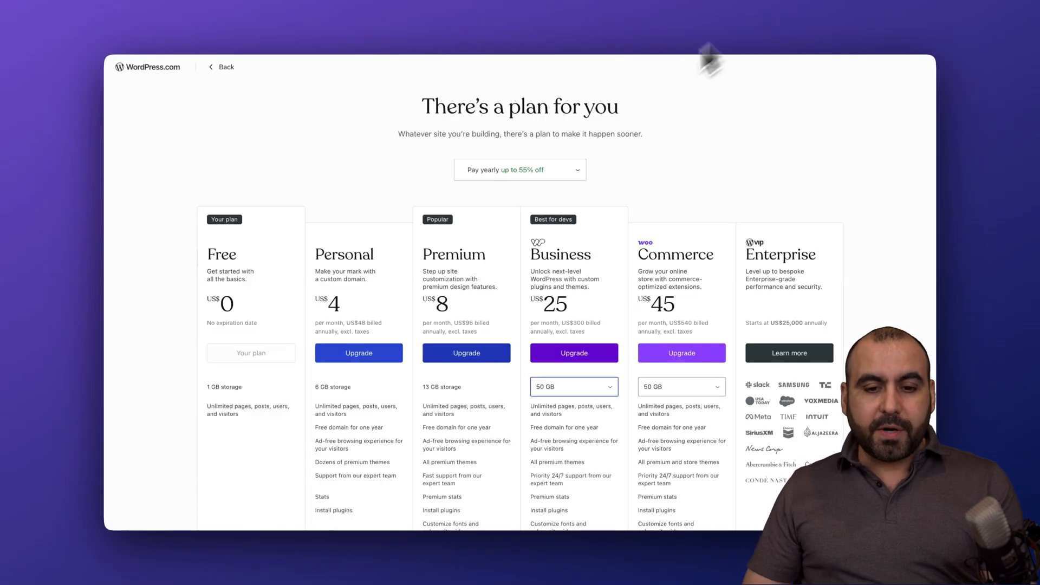
scroll(538, 158, "down", 3)
scroll(537, 159, "down", 1)
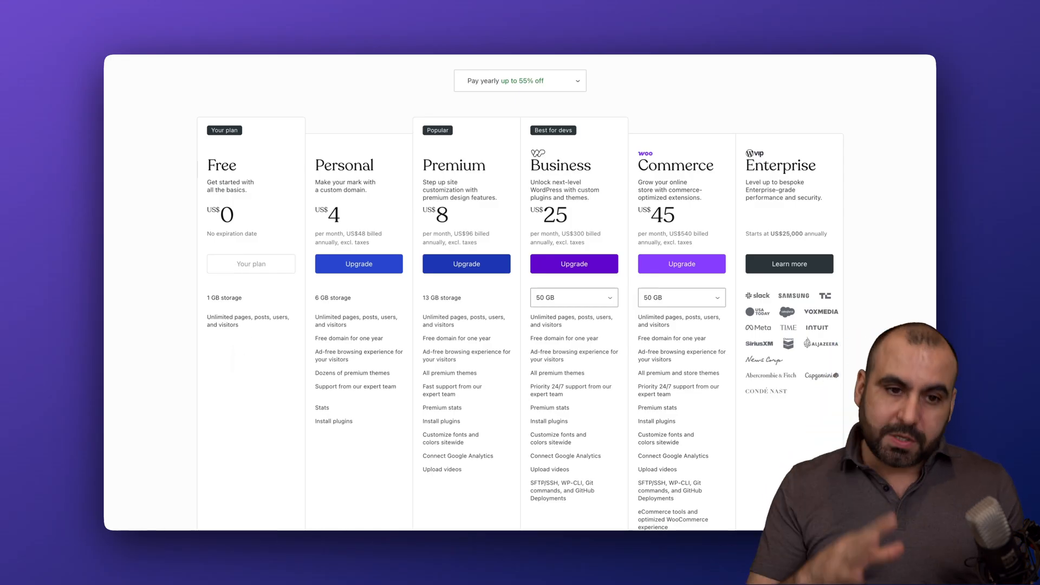
Step: Highlight the WordPress.com Free plan's 1 GB storage and unlimited pages lines while comparing plans
double_click(218, 298)
left_click(265, 299)
double_click(212, 319)
left_click(267, 324)
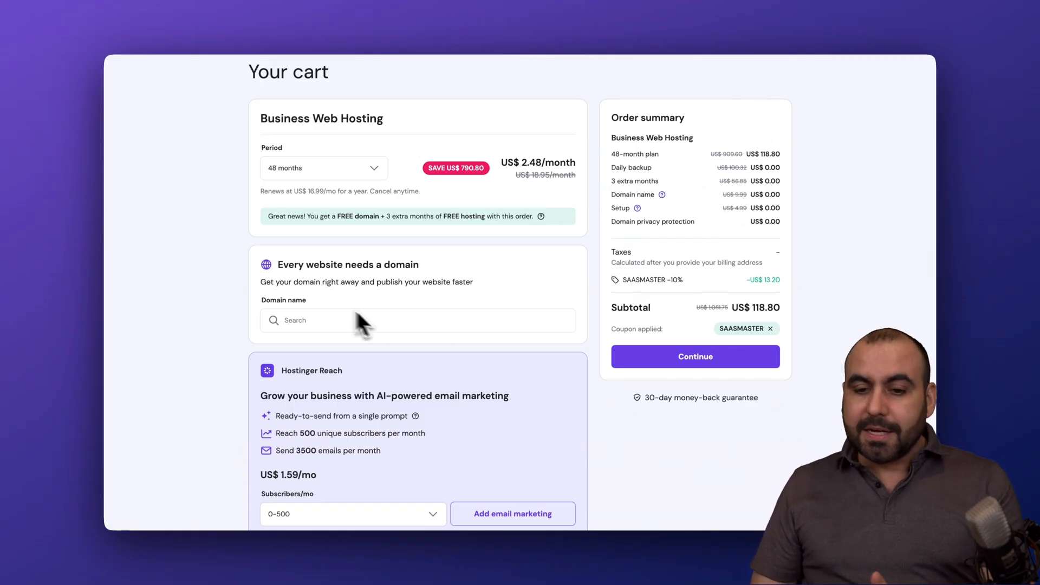
scroll(501, 346, "down", 2)
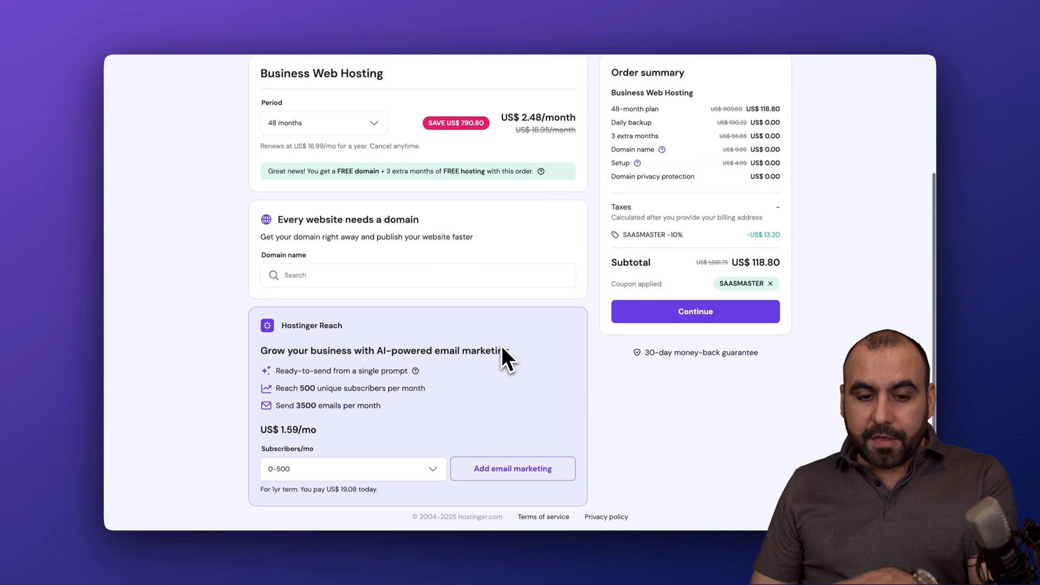
scroll(501, 346, "up", 5)
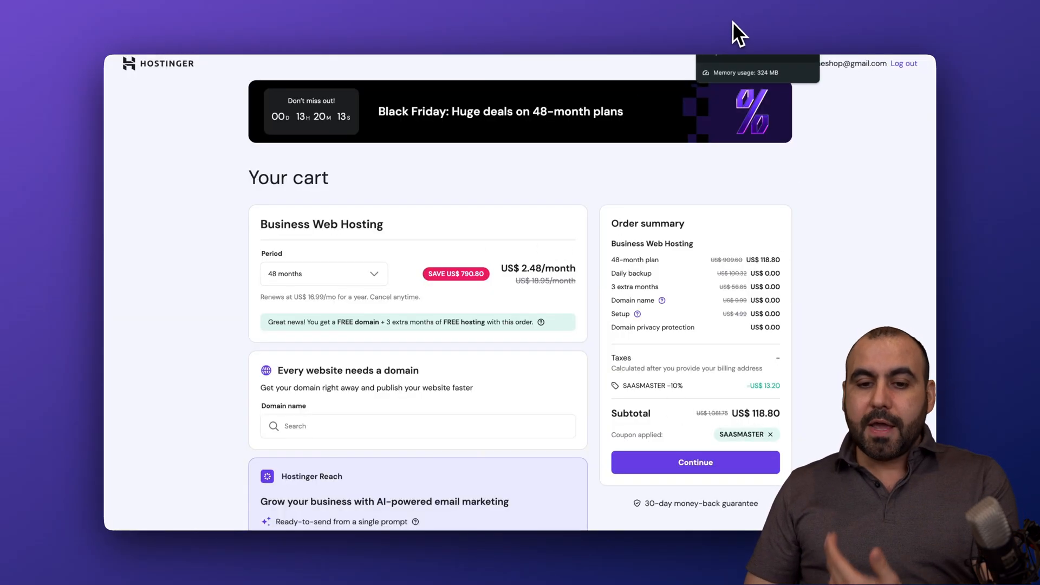
Step: Switch from the Hostinger cart to the WordPress.com pricing plans tab
left_click(731, 21)
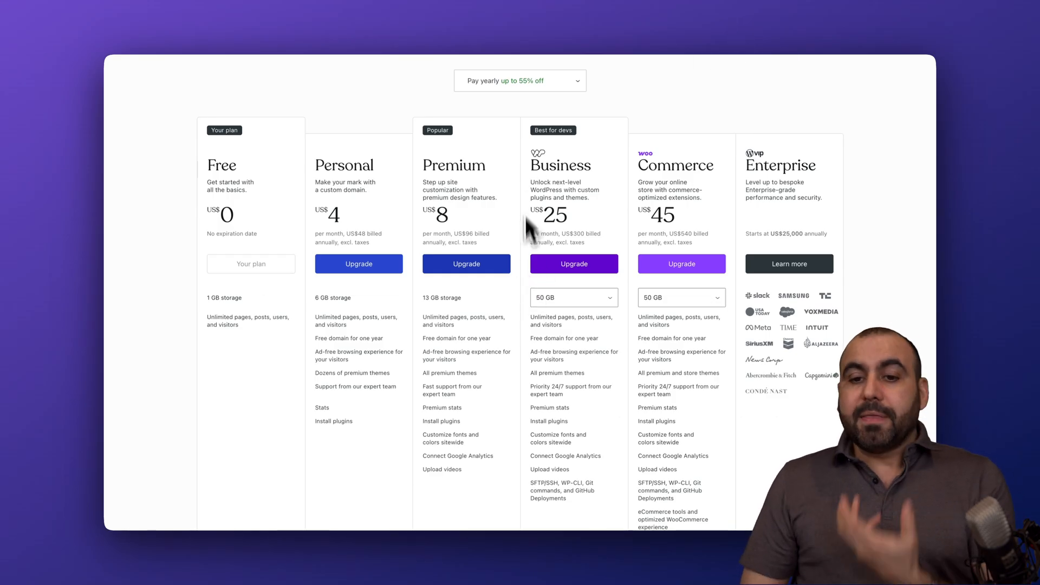
Step: Switch back to the Hostinger cart tab with SAASMASTER still applied
left_click(655, 25)
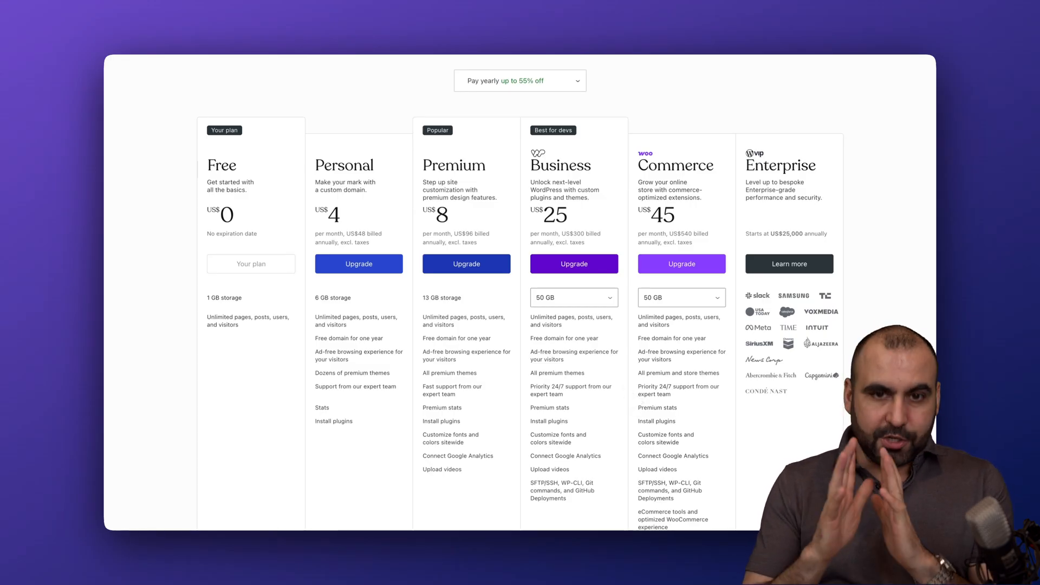
scroll(524, 312, "up", 3)
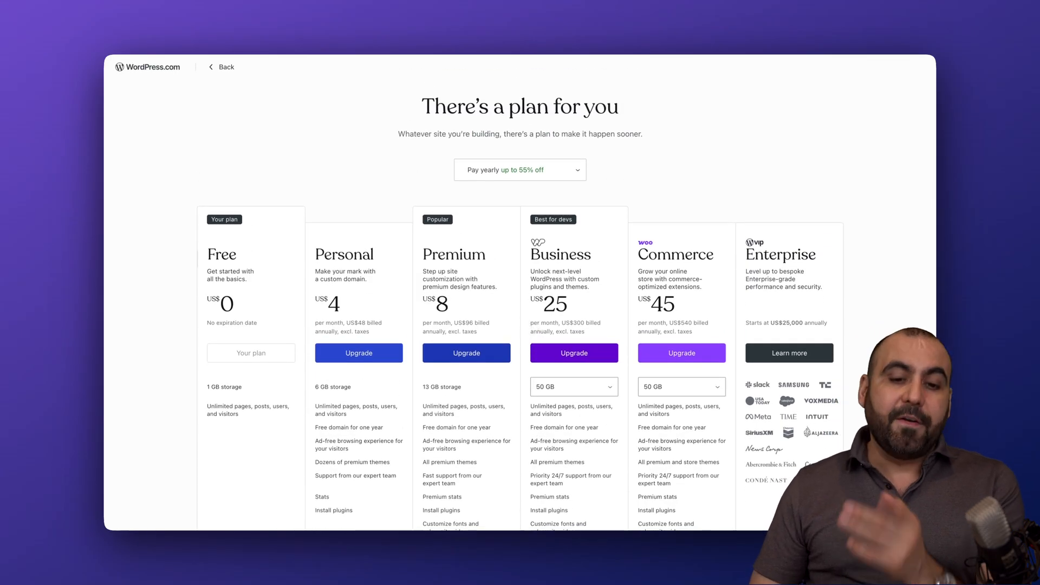
scroll(524, 312, "down", 3)
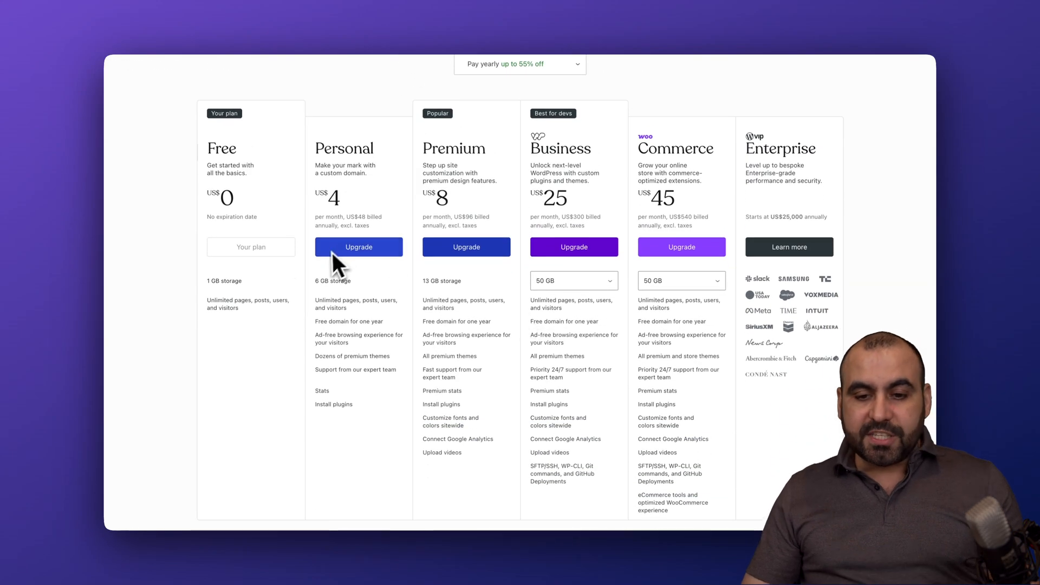